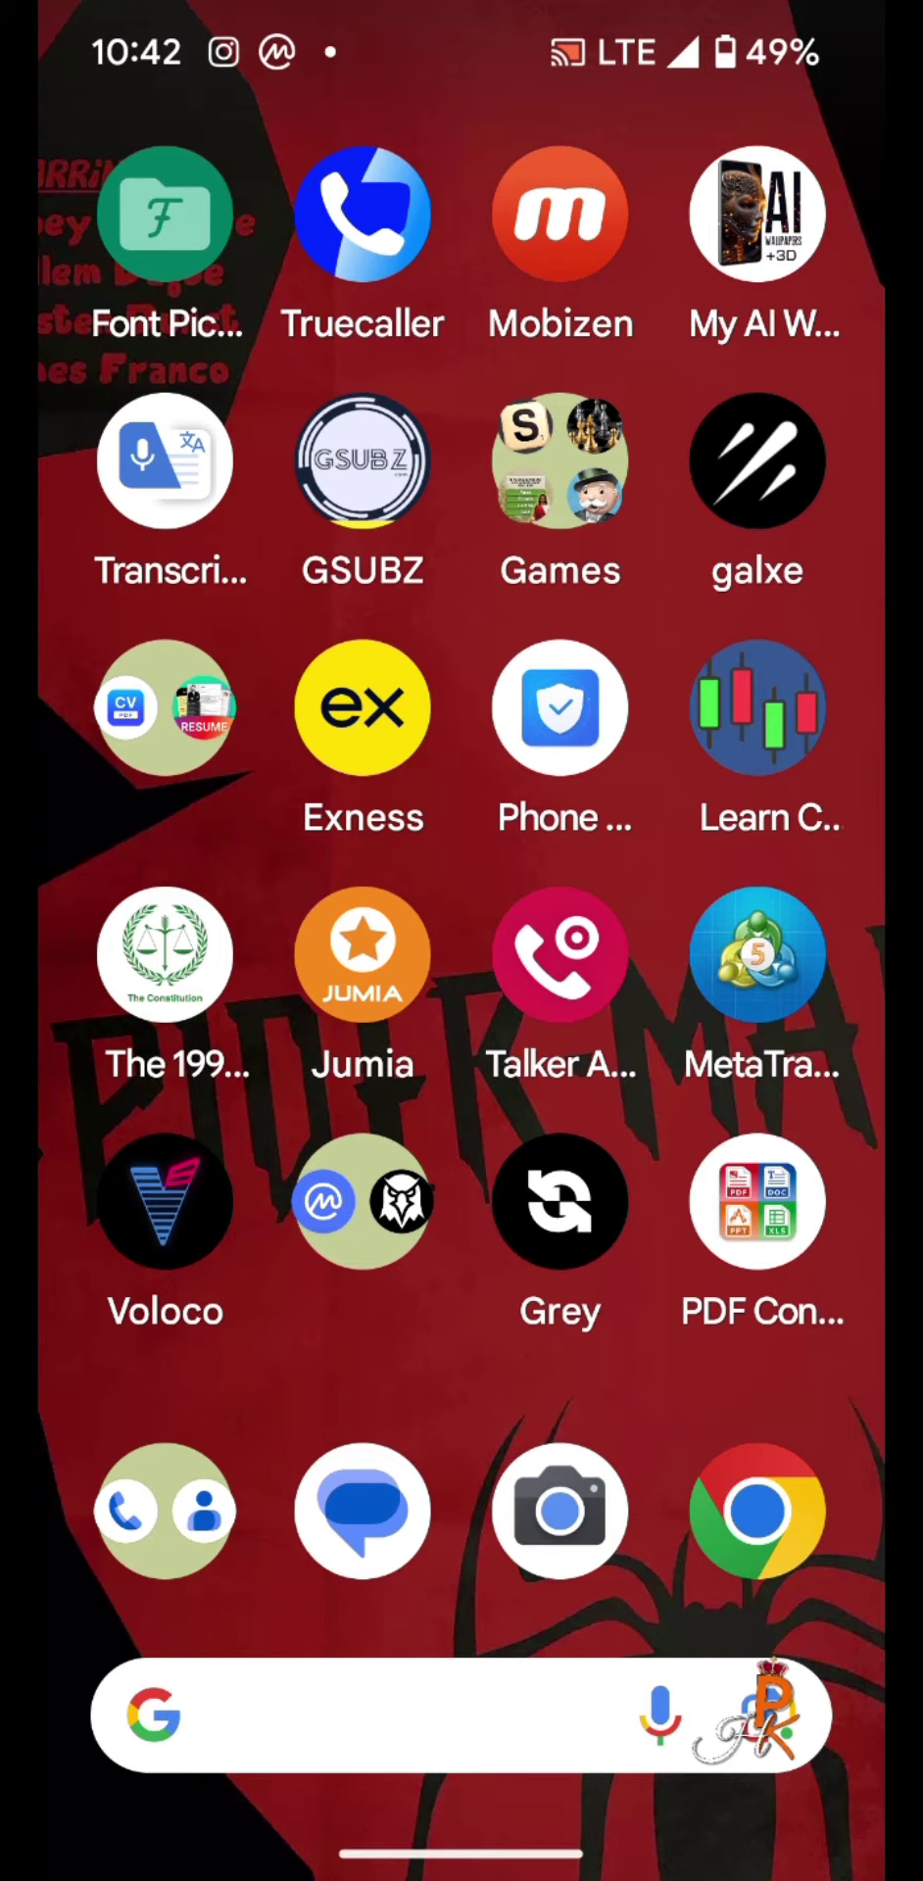
- Open the purple-and-teal paint-splash screenshot from the Screenshots album in Google Photos
mouse_move(735, 1030)
mouse_down()
mouse_move(178, 1030)
mouse_move(735, 1029)
mouse_up()
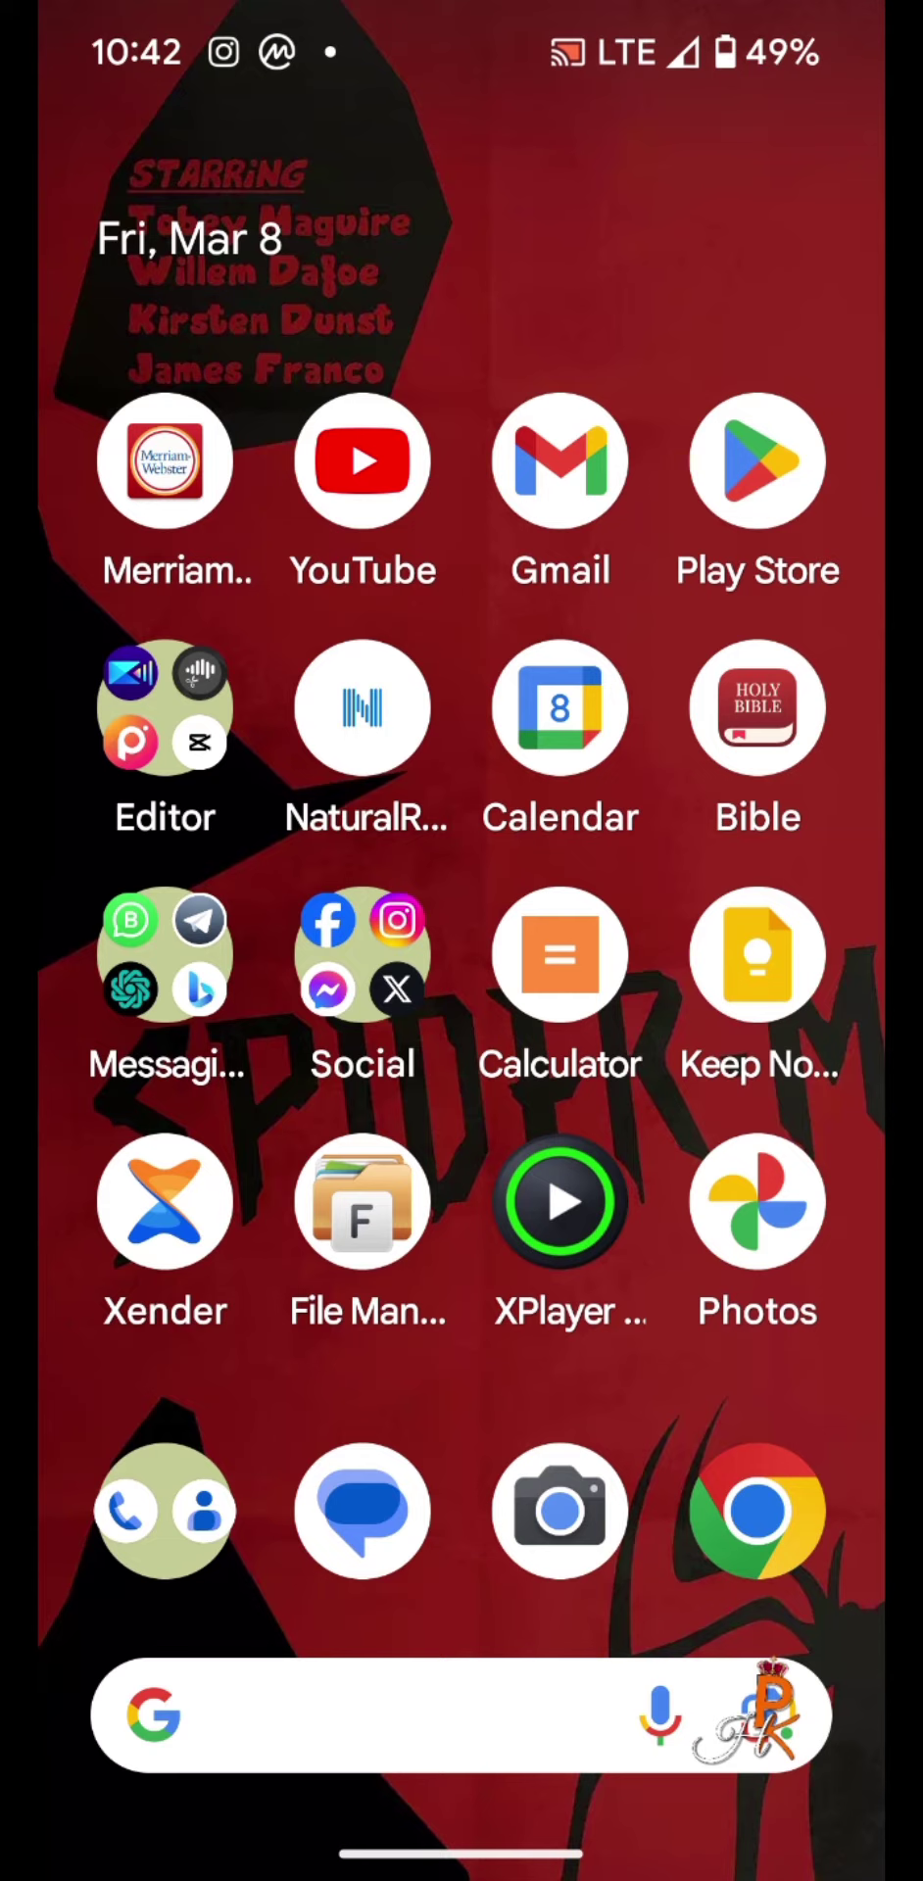
click(362, 463)
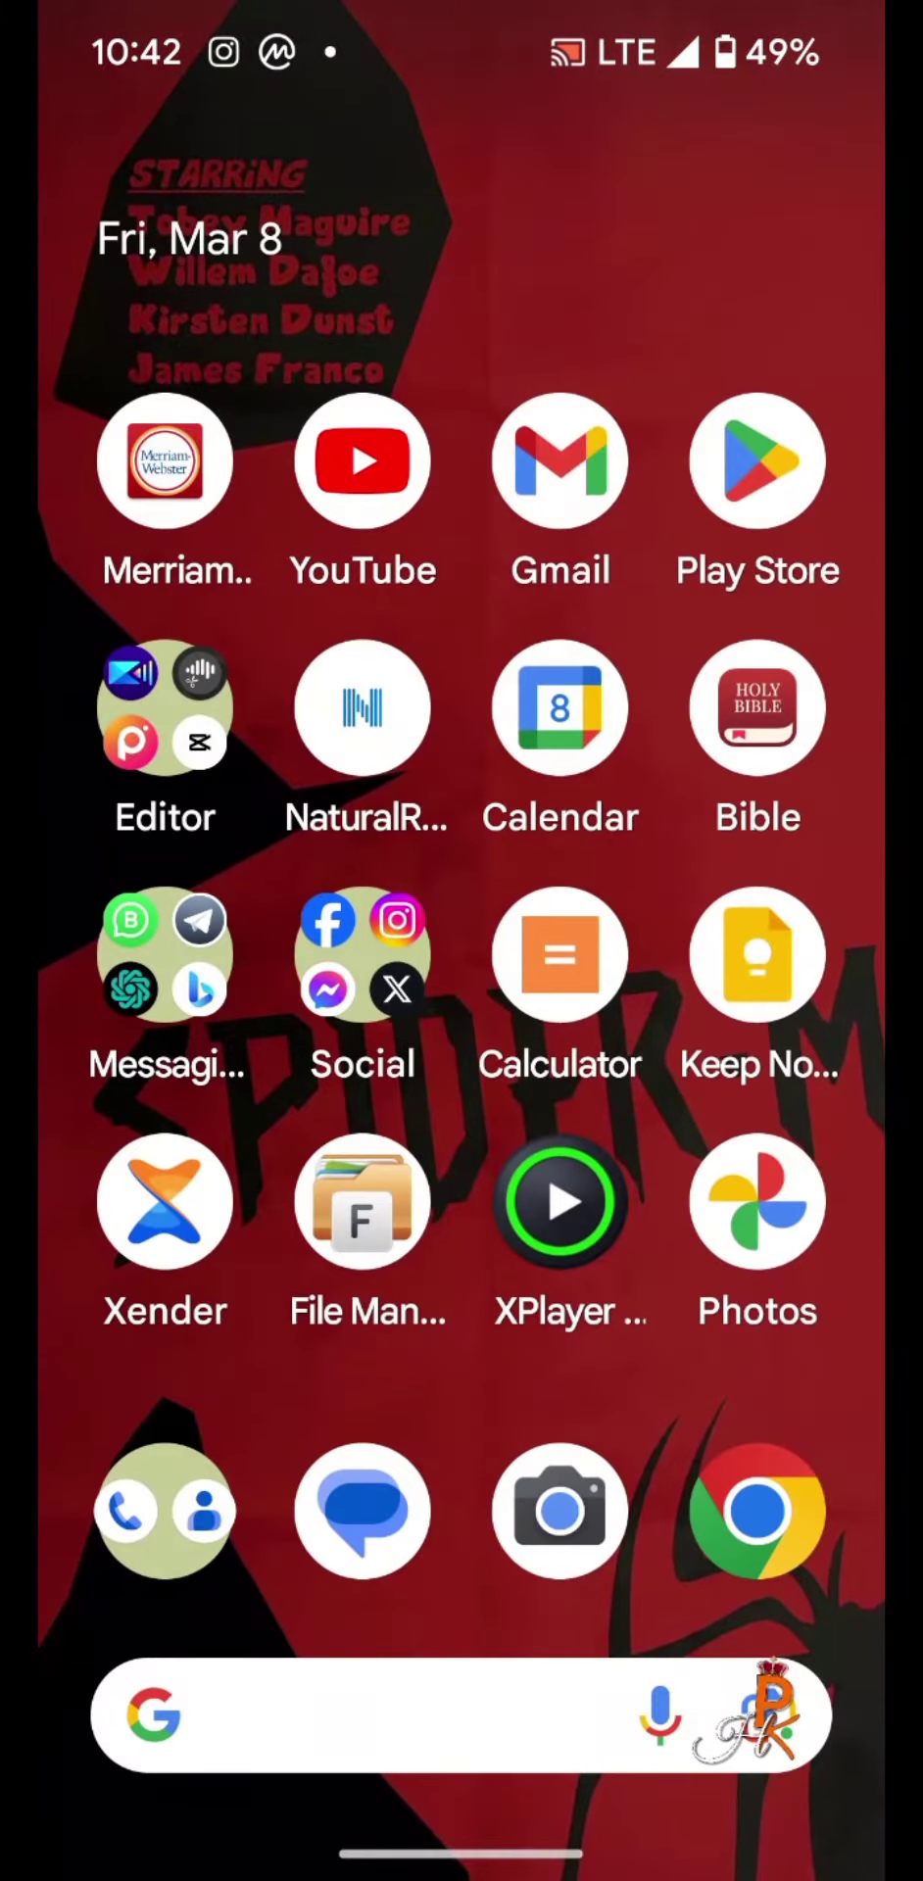
click(756, 1205)
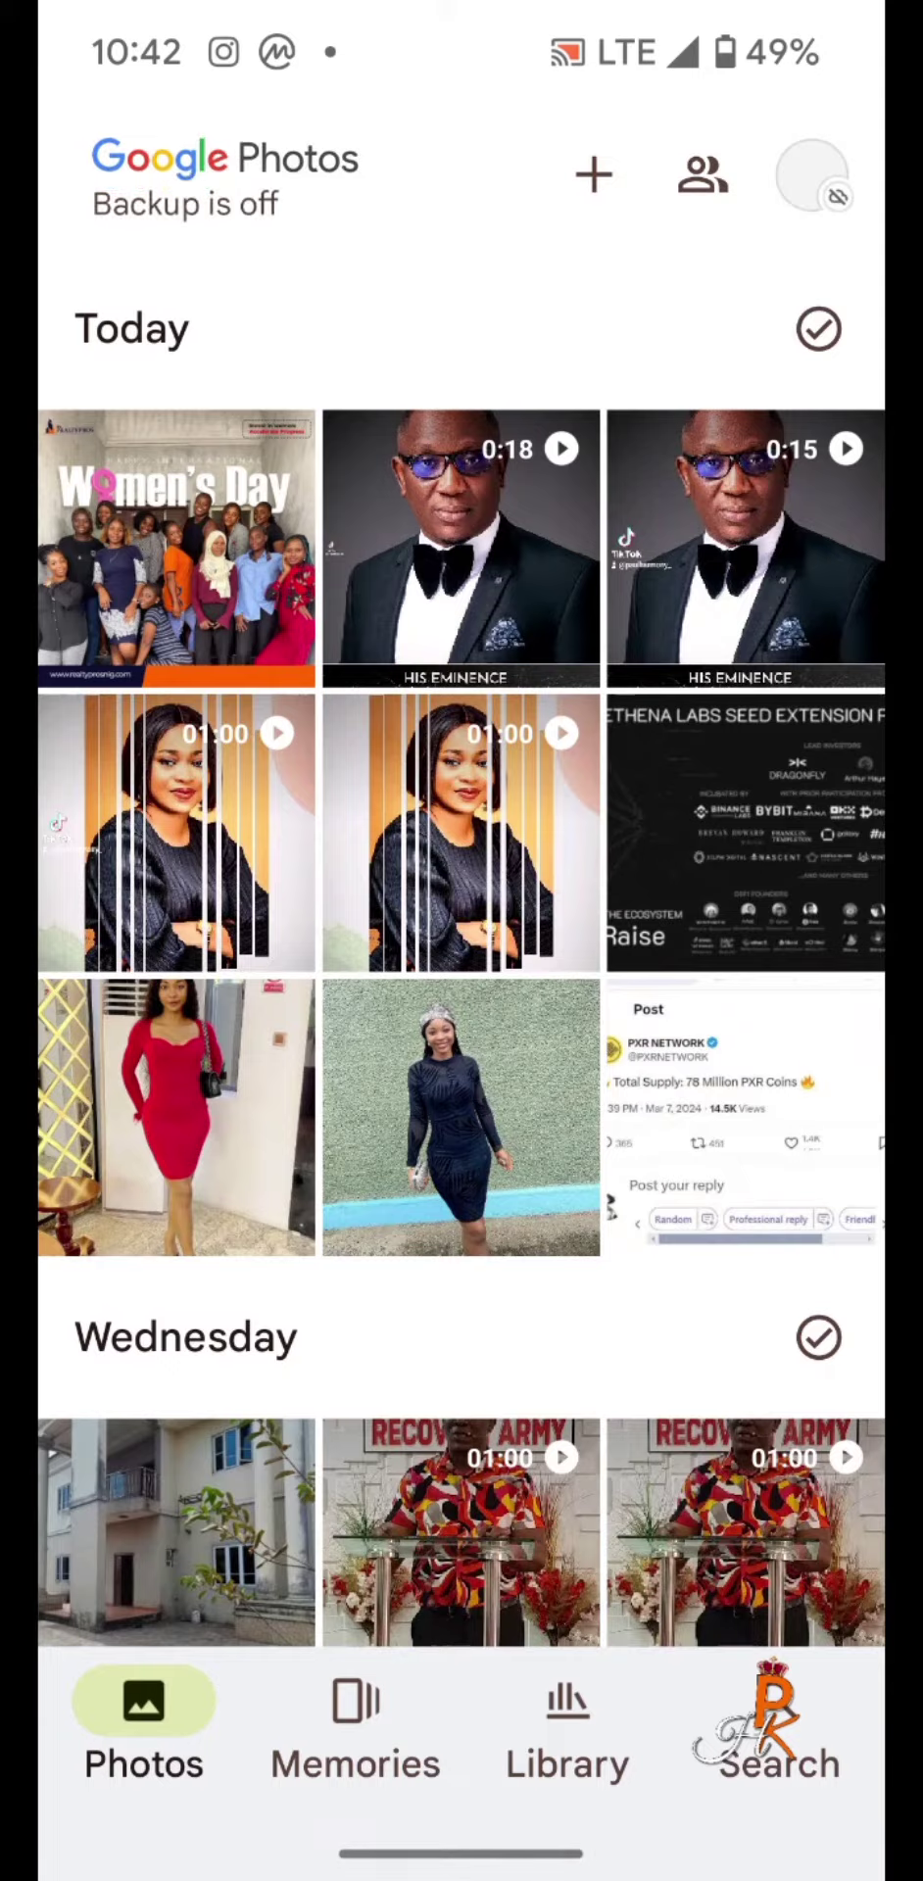
click(566, 1728)
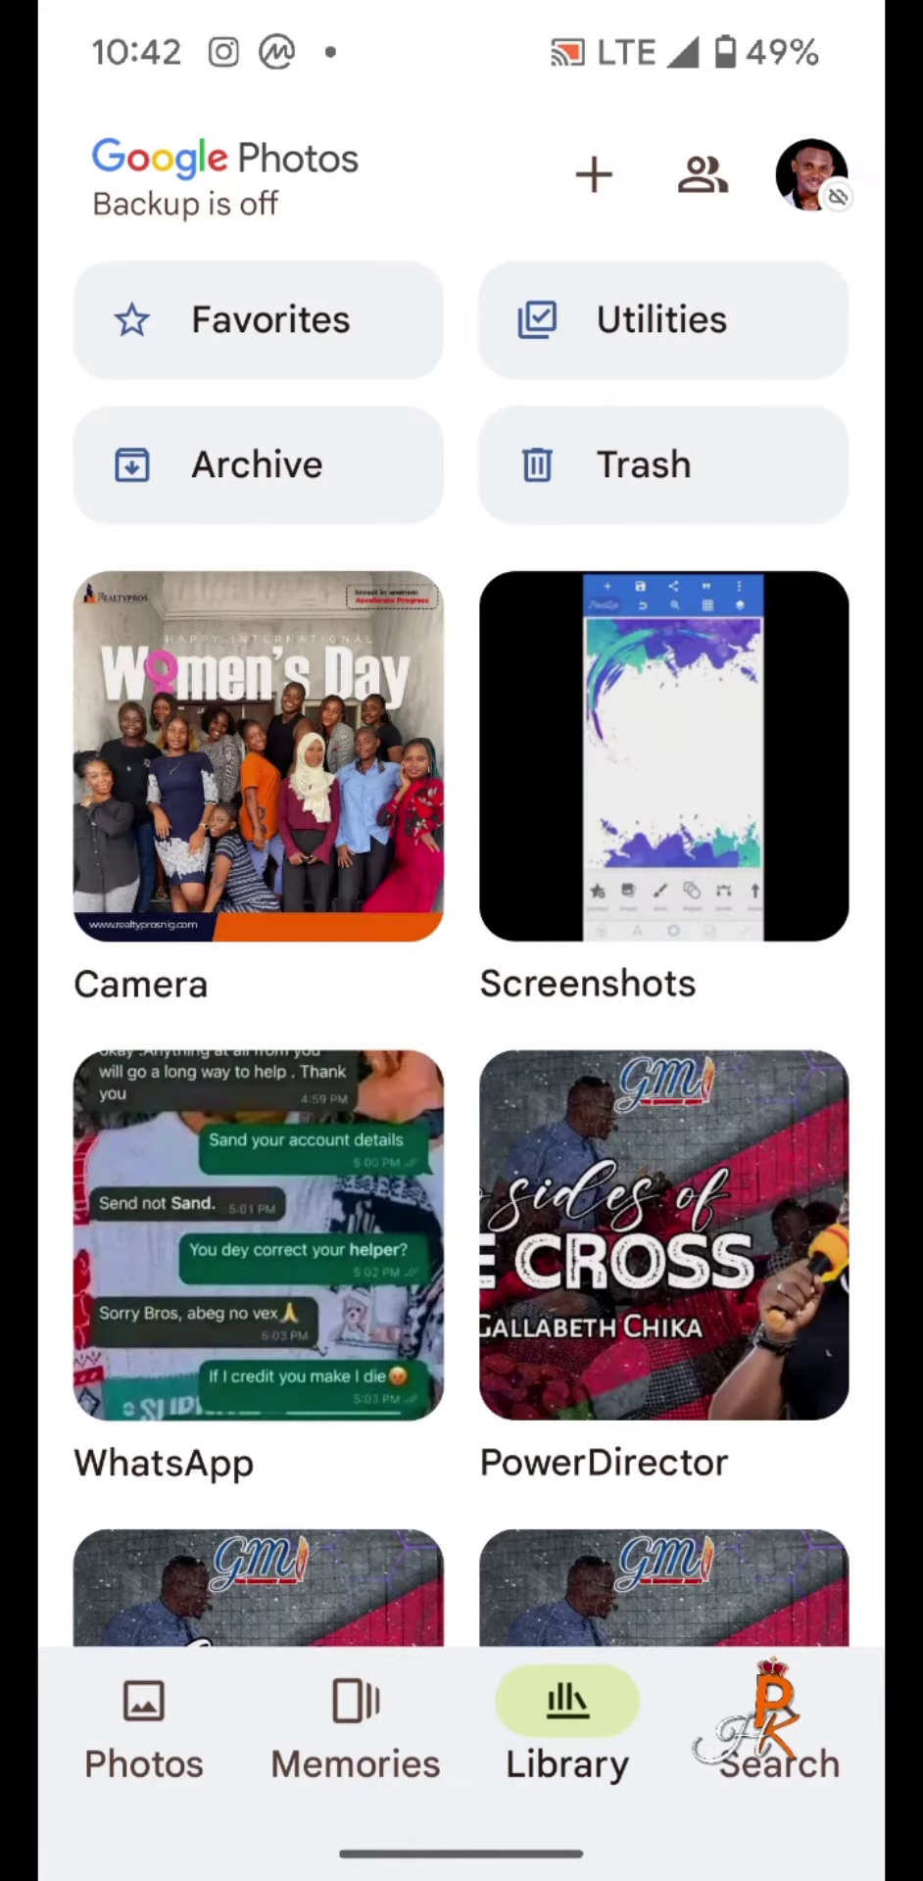
click(663, 755)
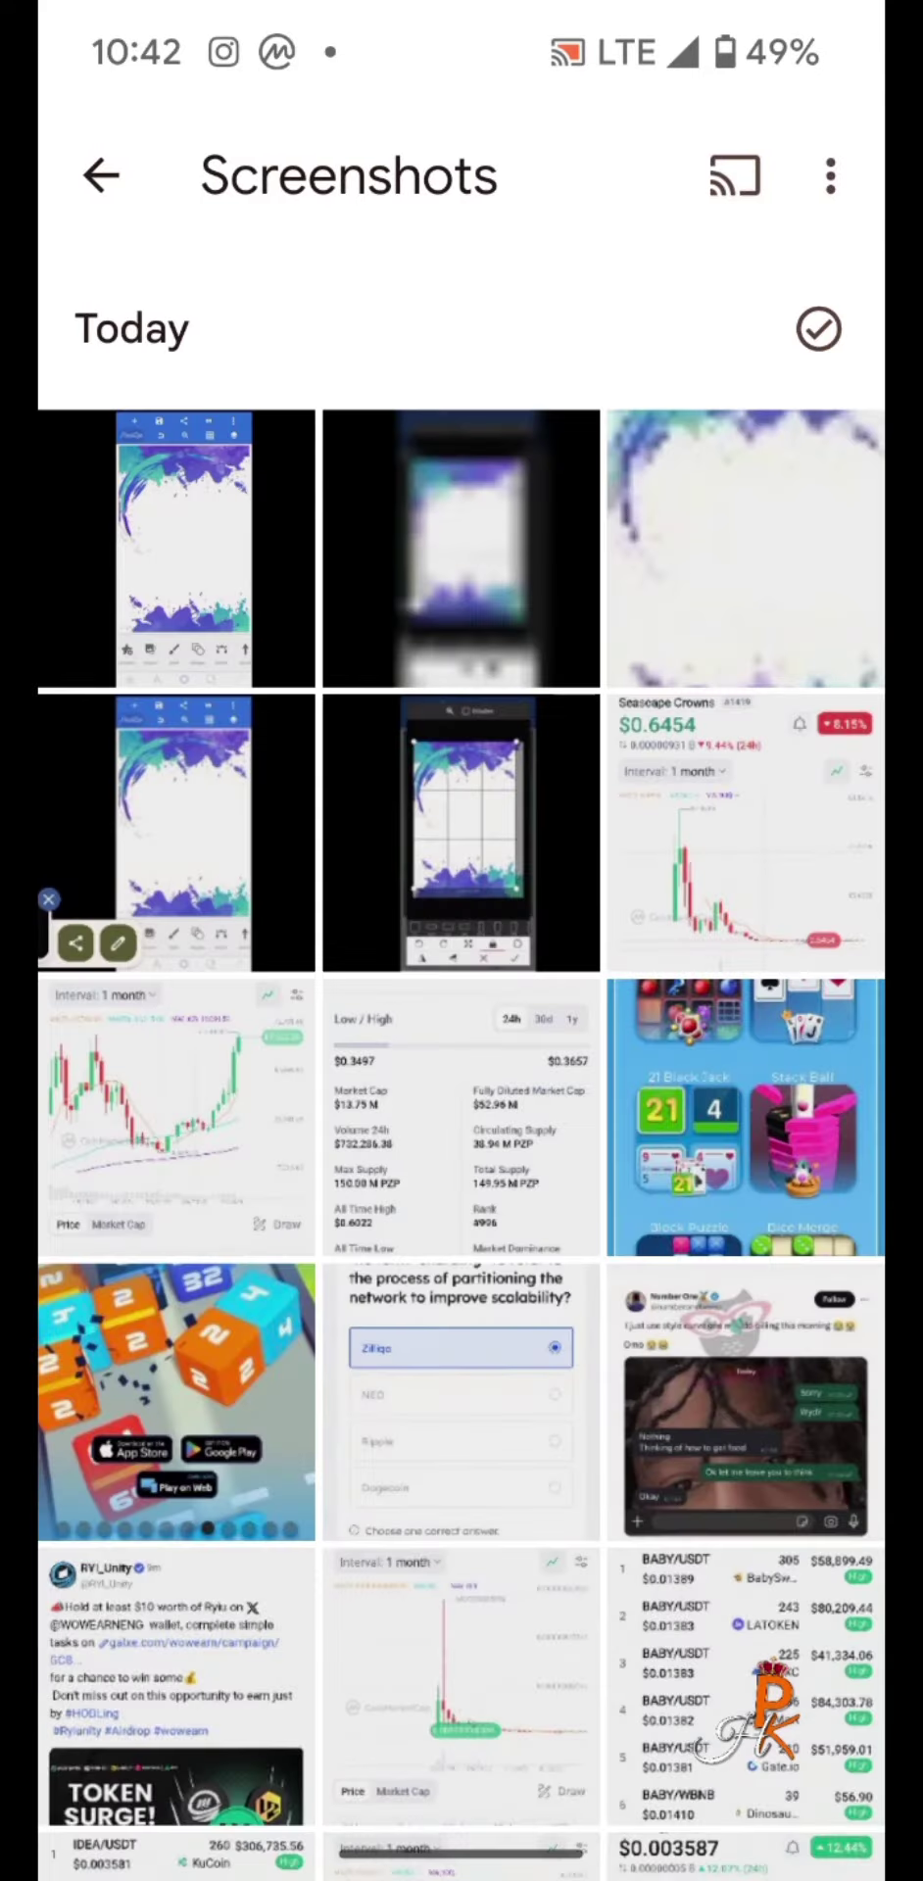
click(464, 533)
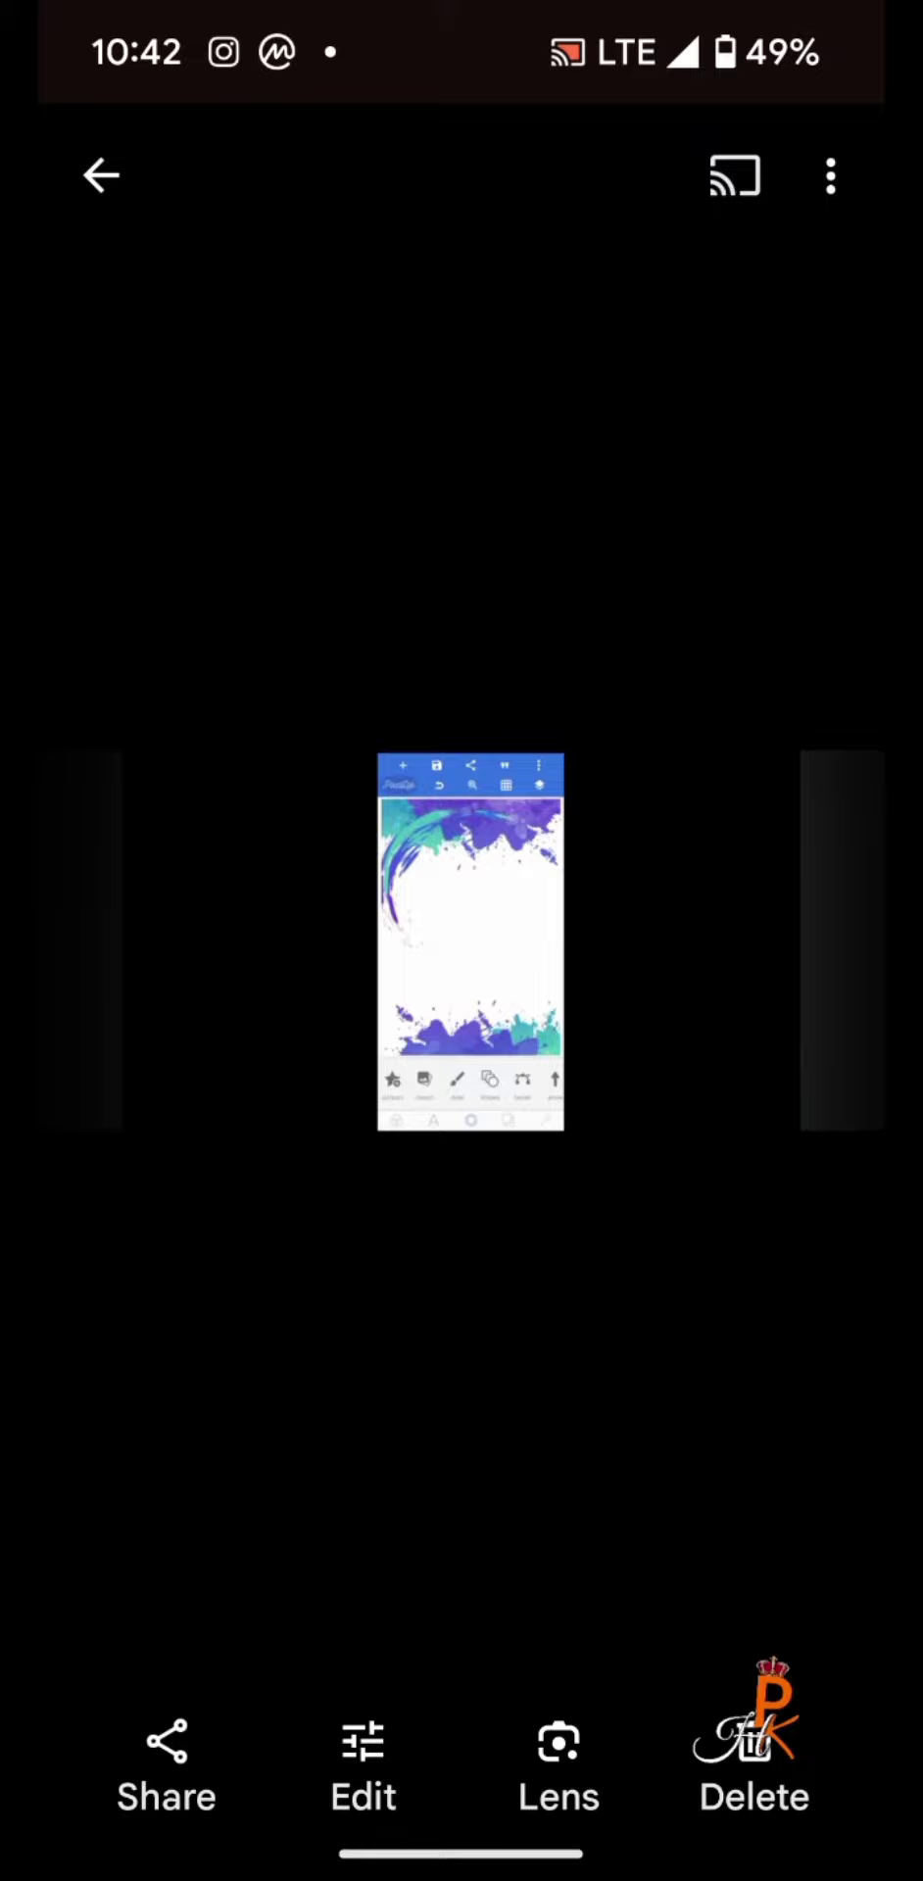
- Run Google Lens on the screenshot and expand the similar-image results to full screen
click(364, 1764)
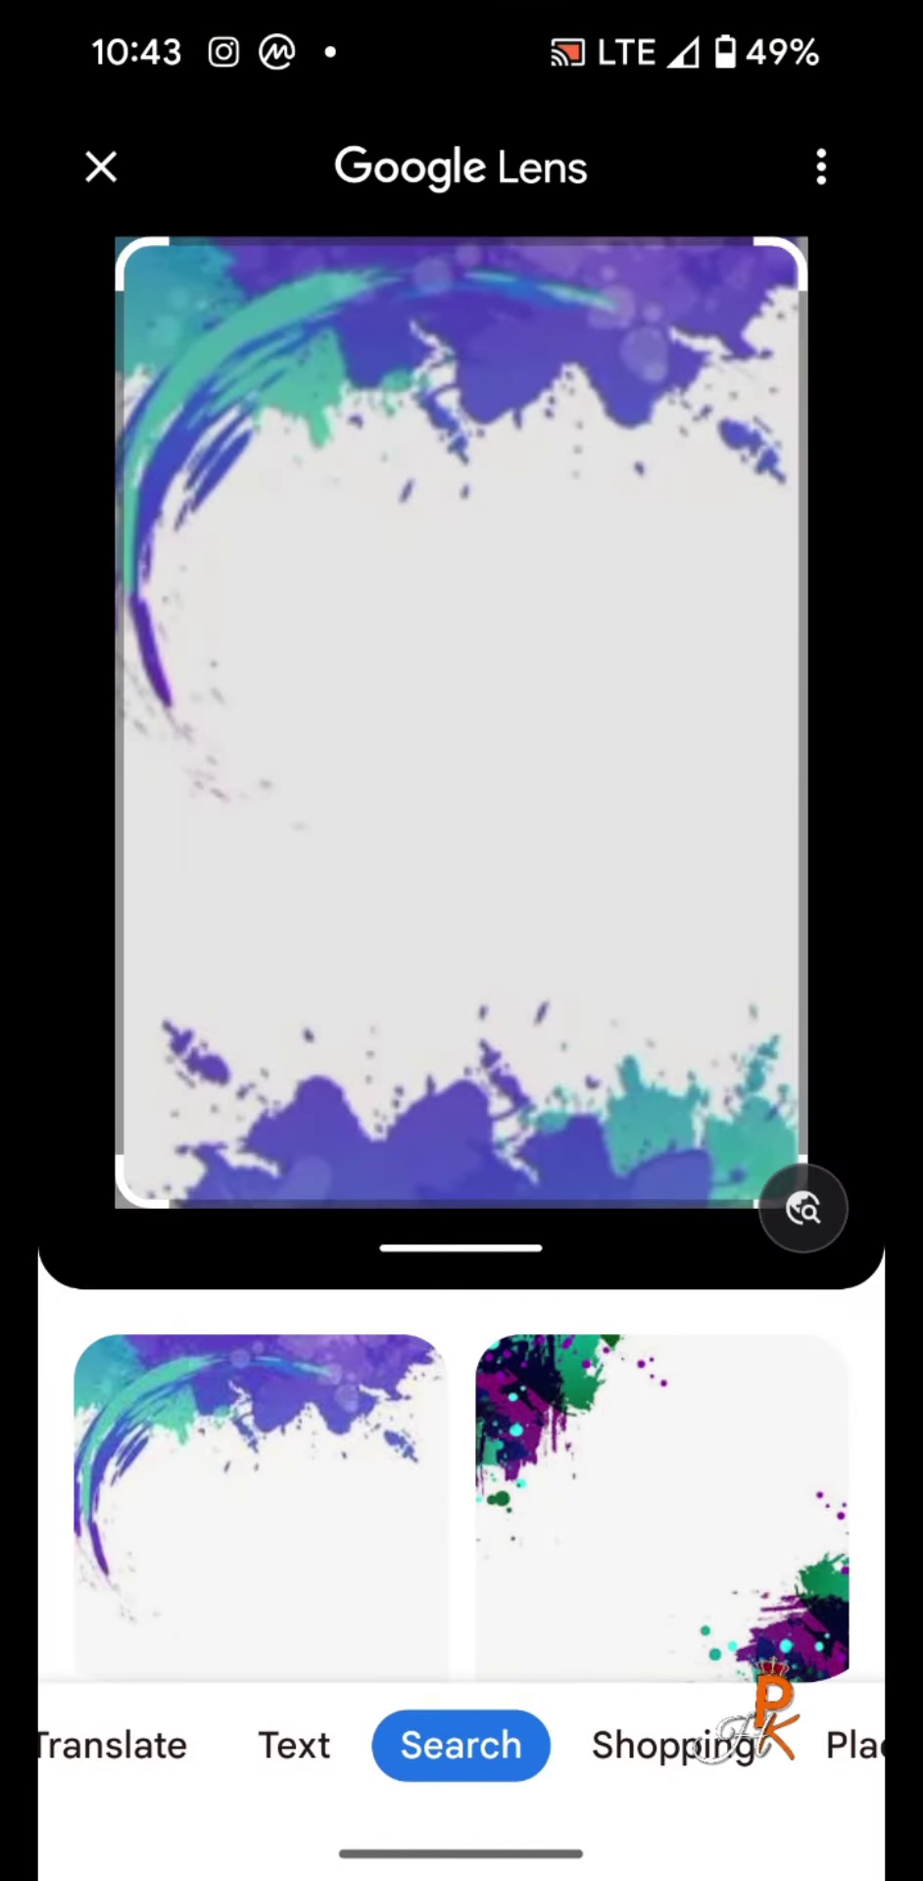
drag(461, 1470, 462, 441)
- Copy the share link of the Pinterest watercolor splash frame result
click(260, 654)
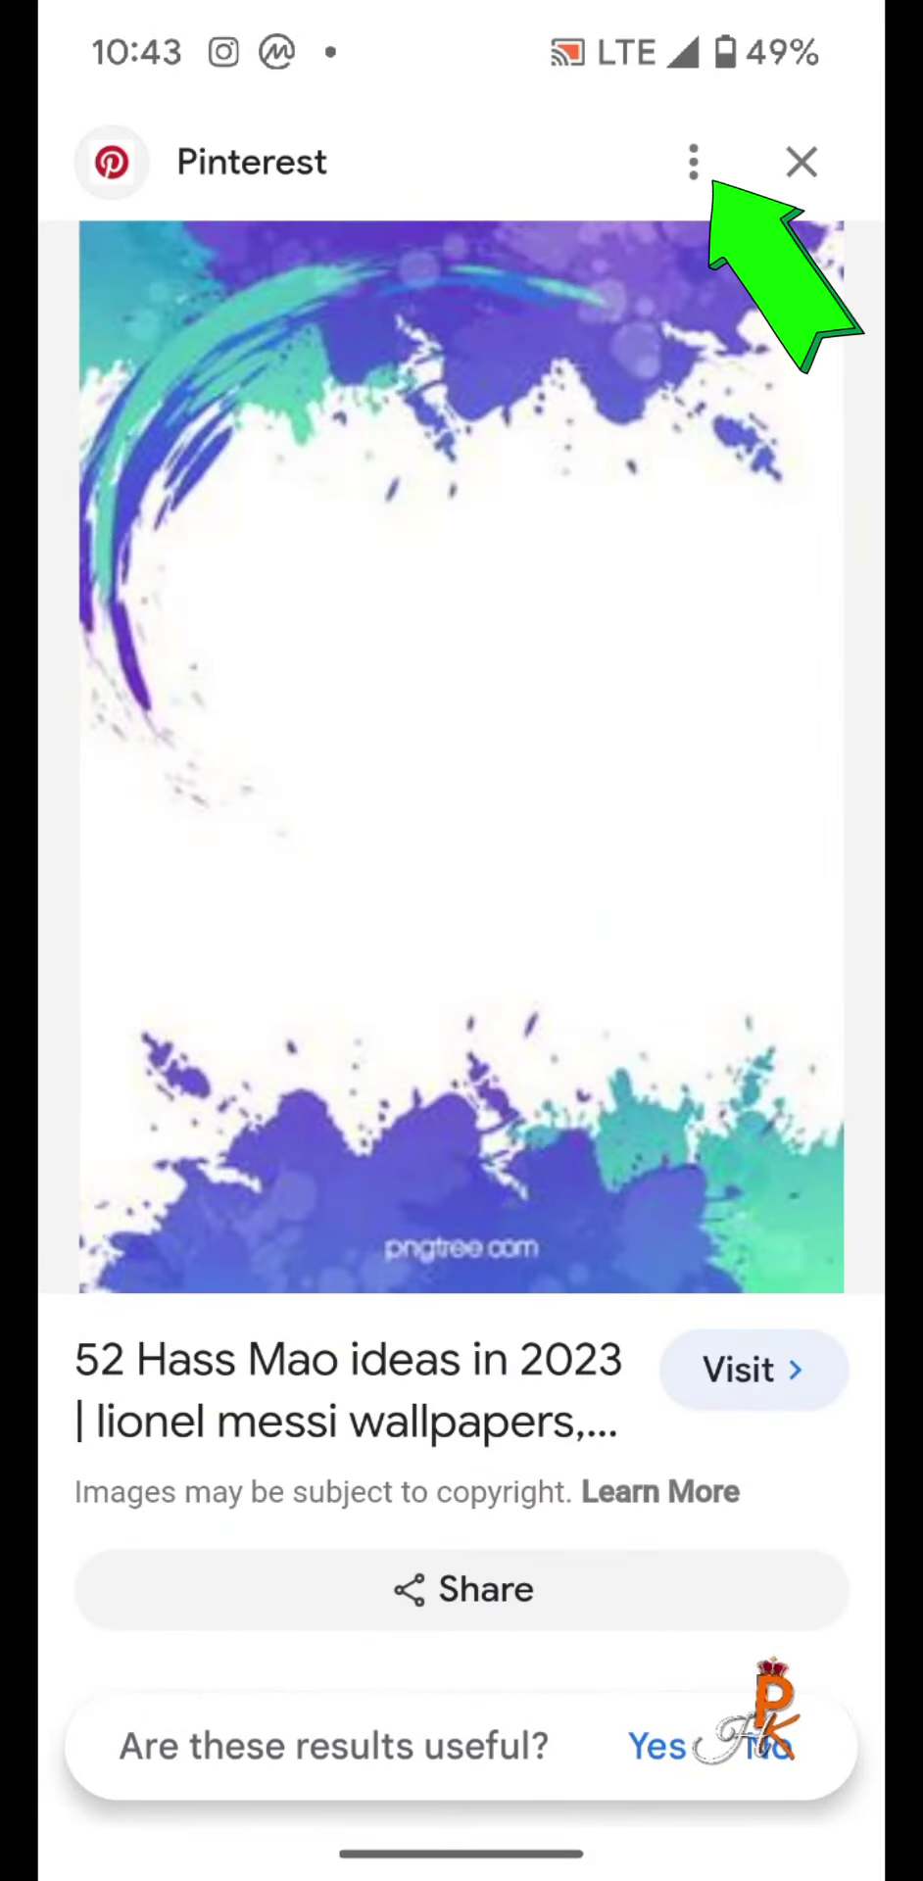
click(691, 162)
click(489, 296)
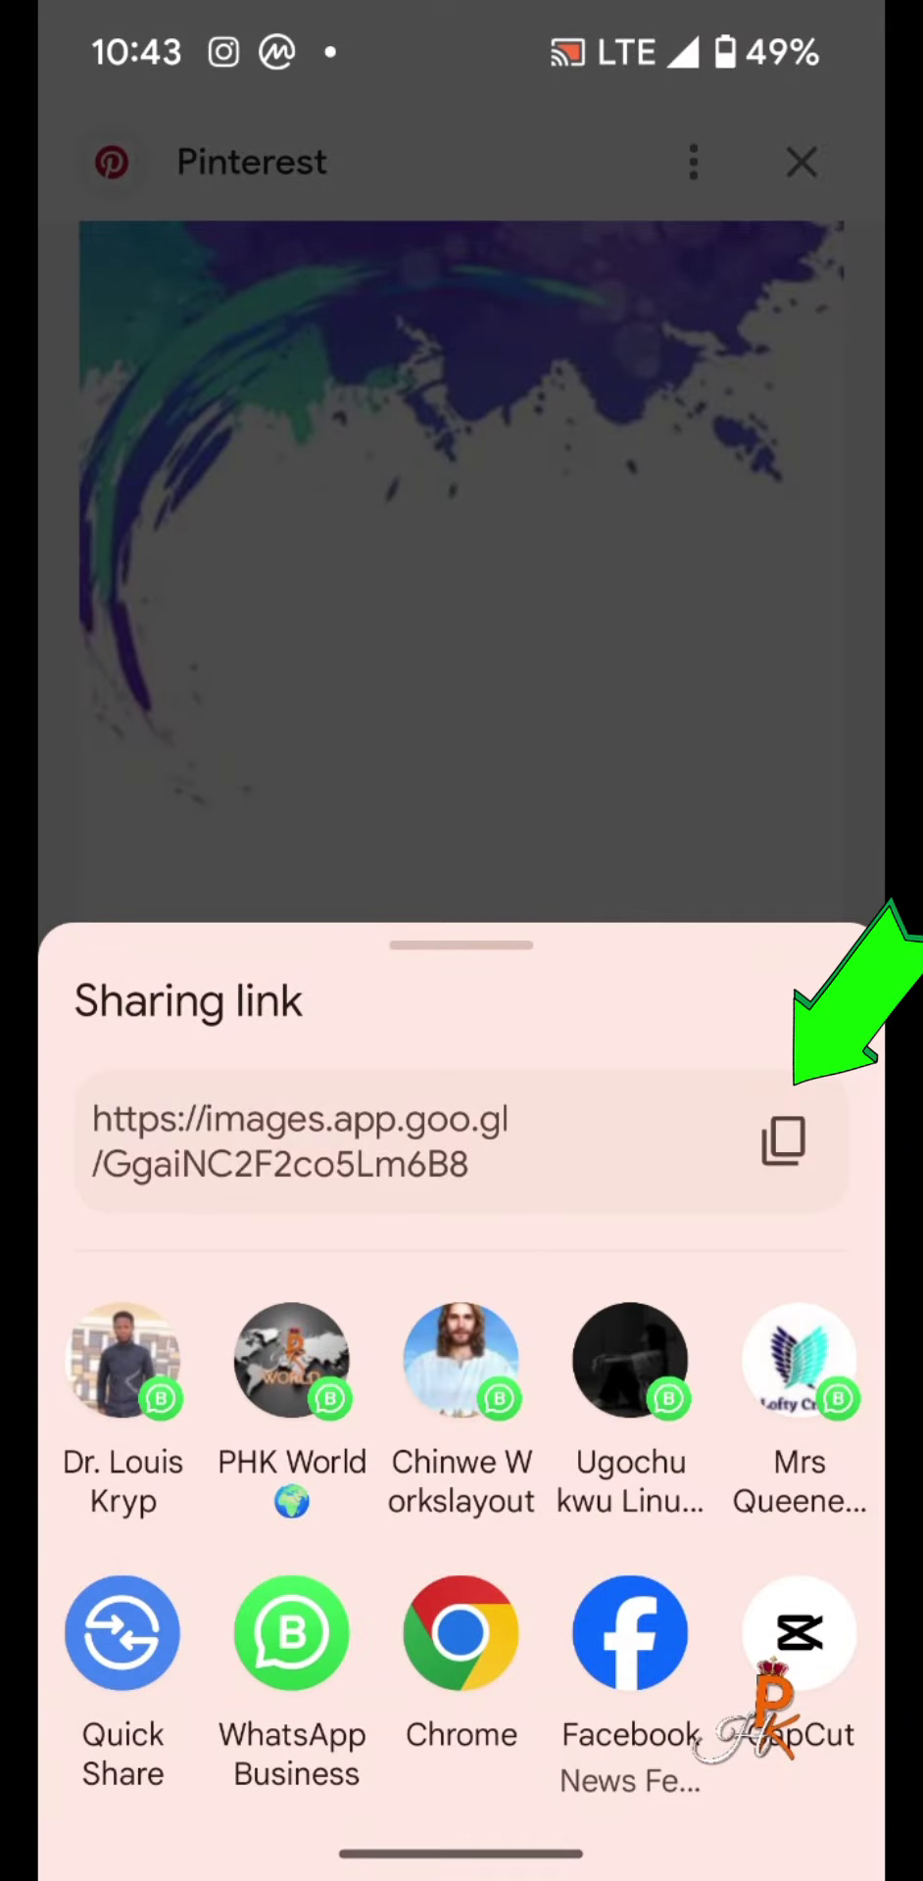
click(779, 1139)
- Paste the copied Pinterest link into a new Chrome tab and open it
key(Home)
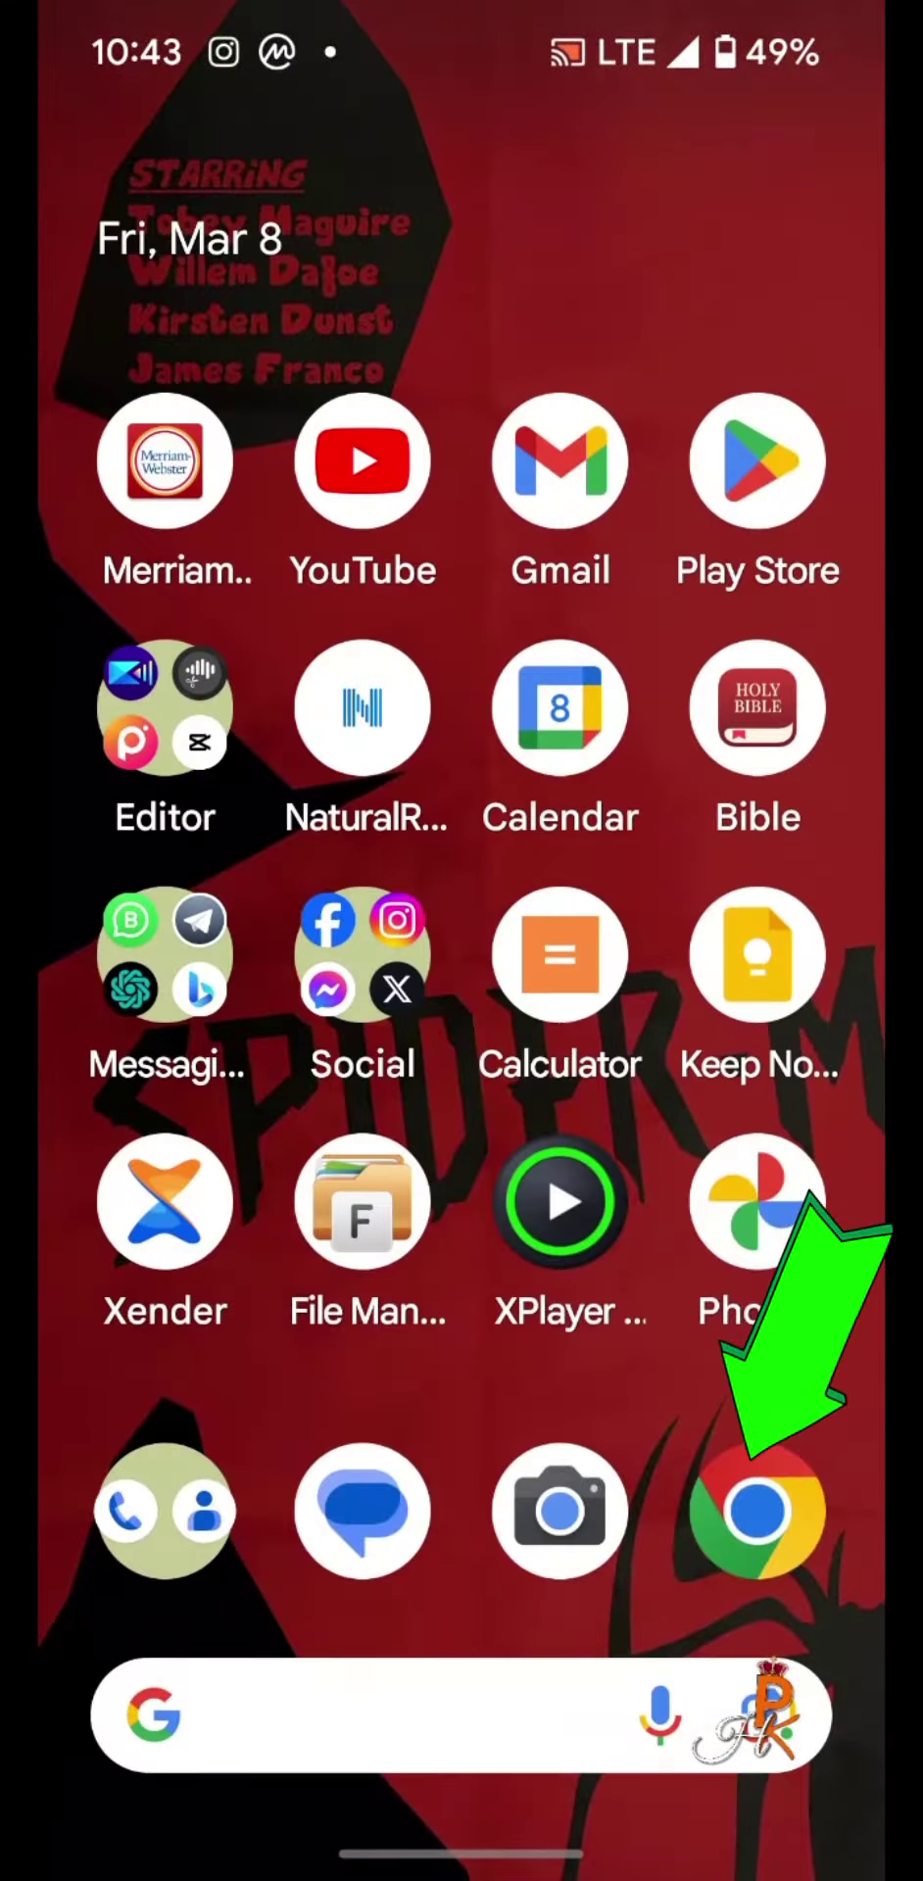
click(757, 1500)
click(608, 166)
click(353, 492)
click(192, 166)
click(183, 316)
key(Return)
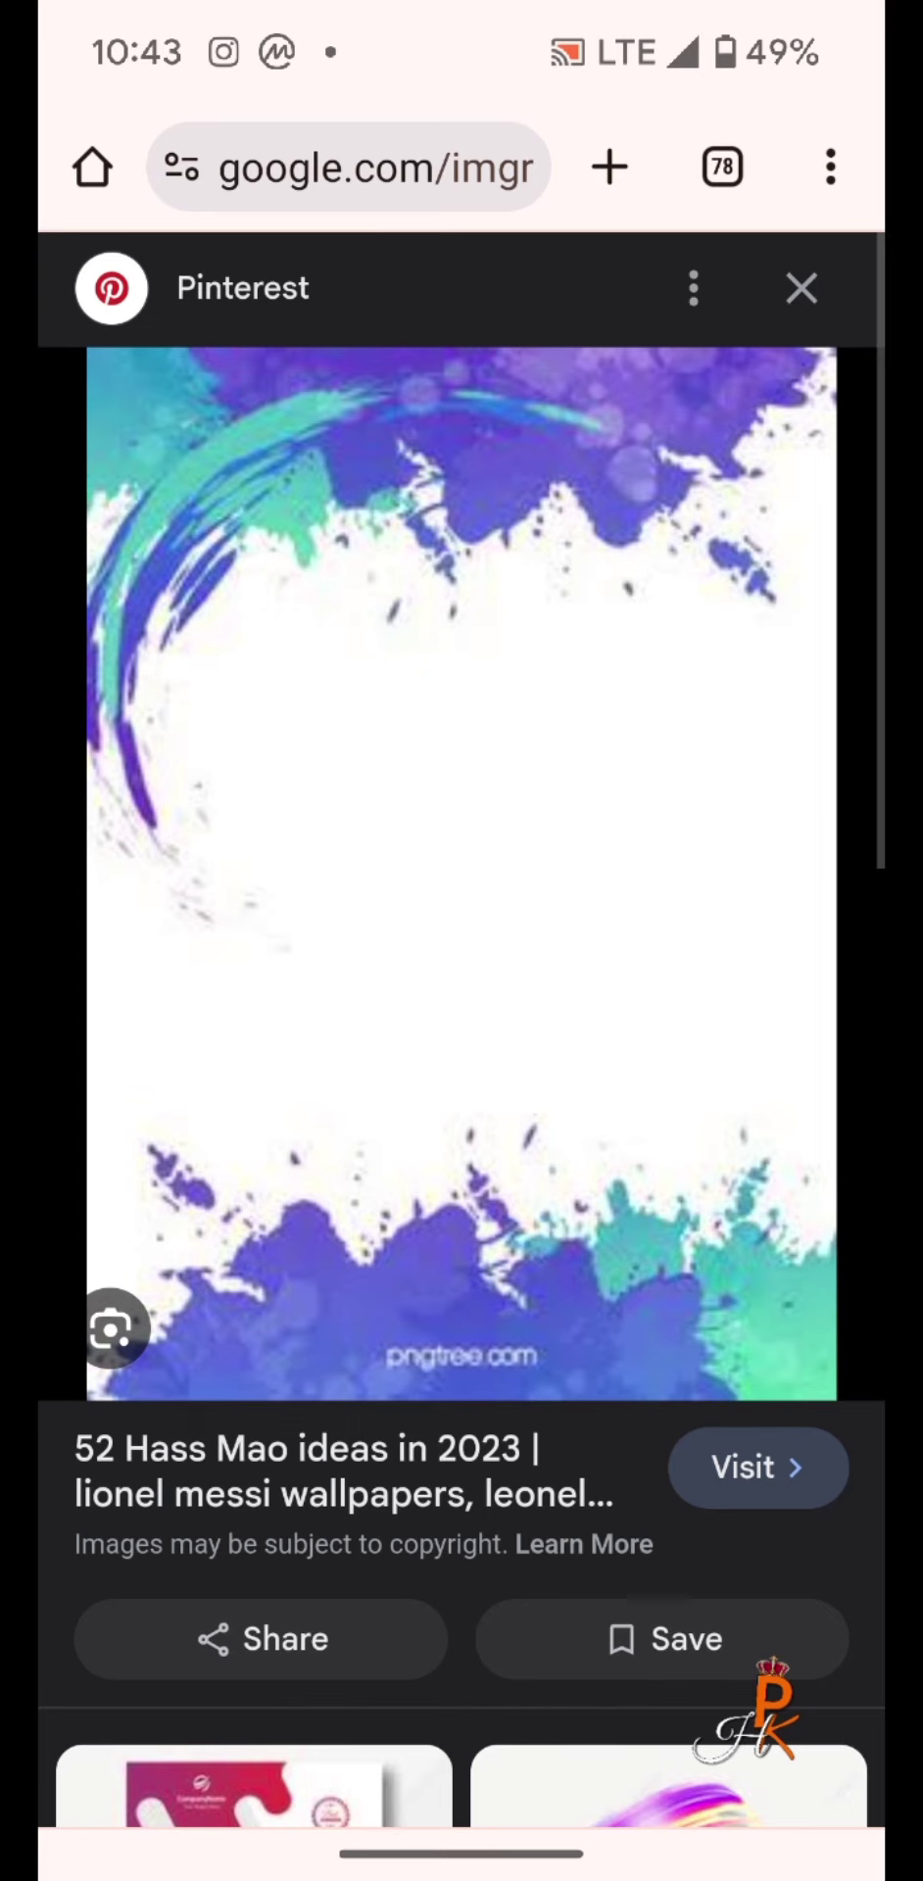
scroll(462, 1030, down, 10)
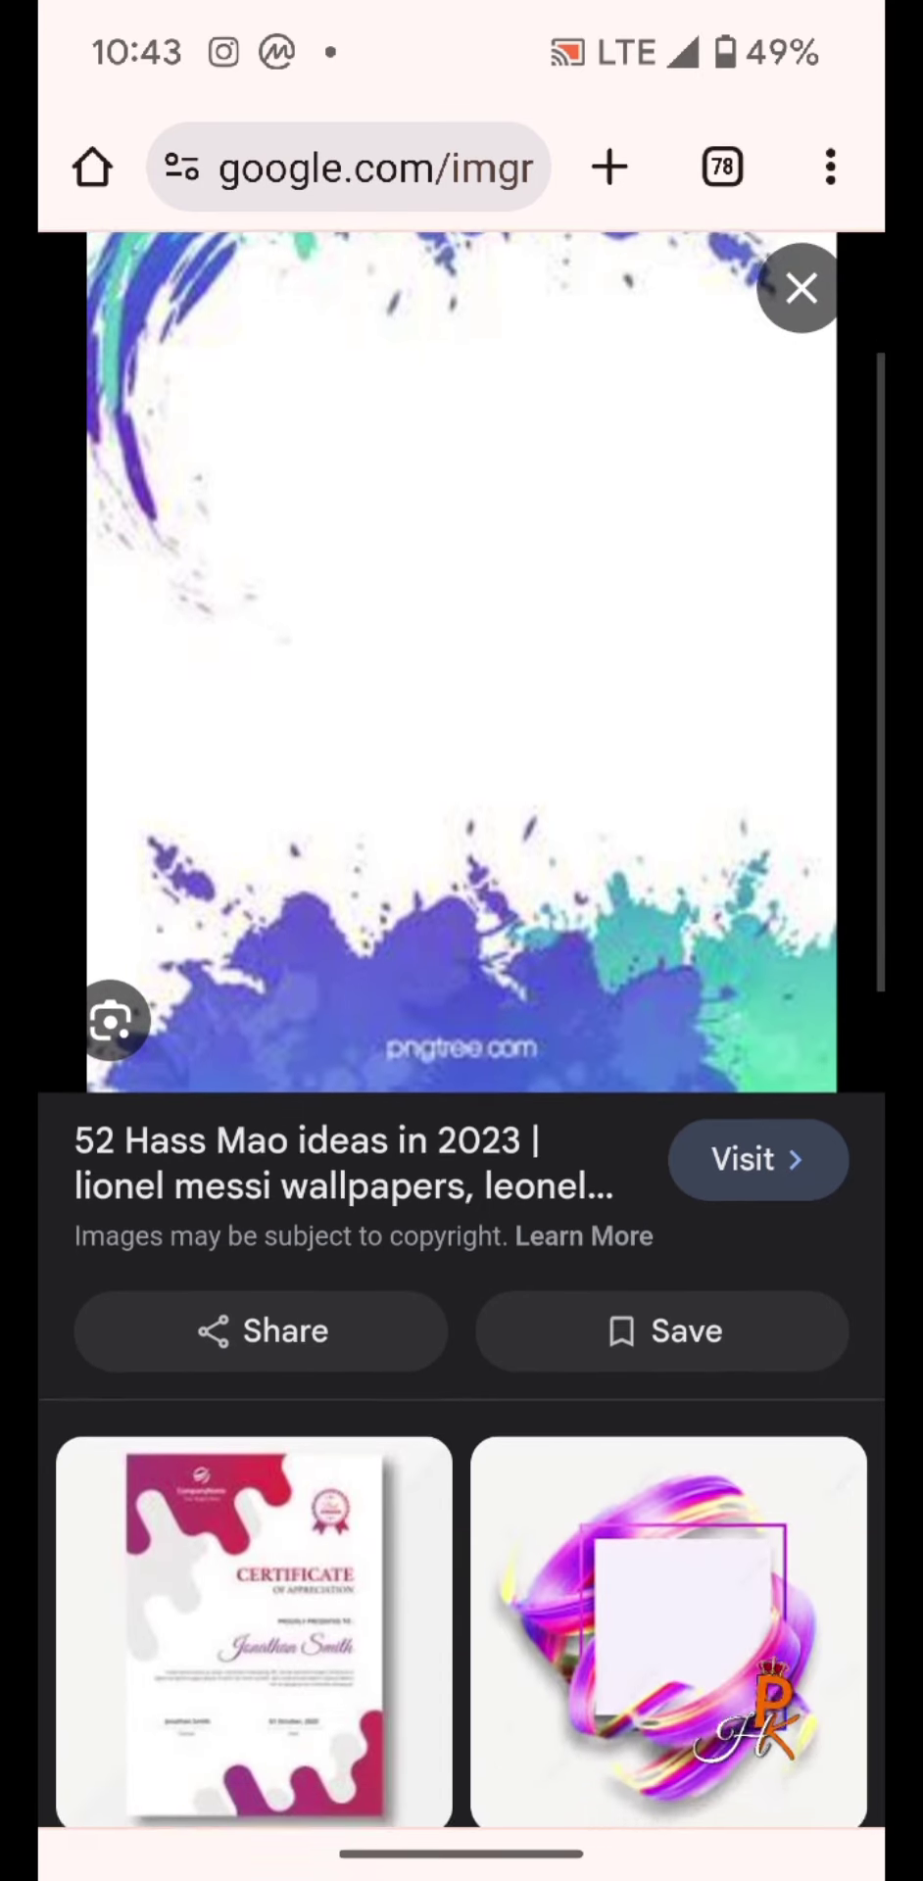
scroll(463, 1030, up, 10)
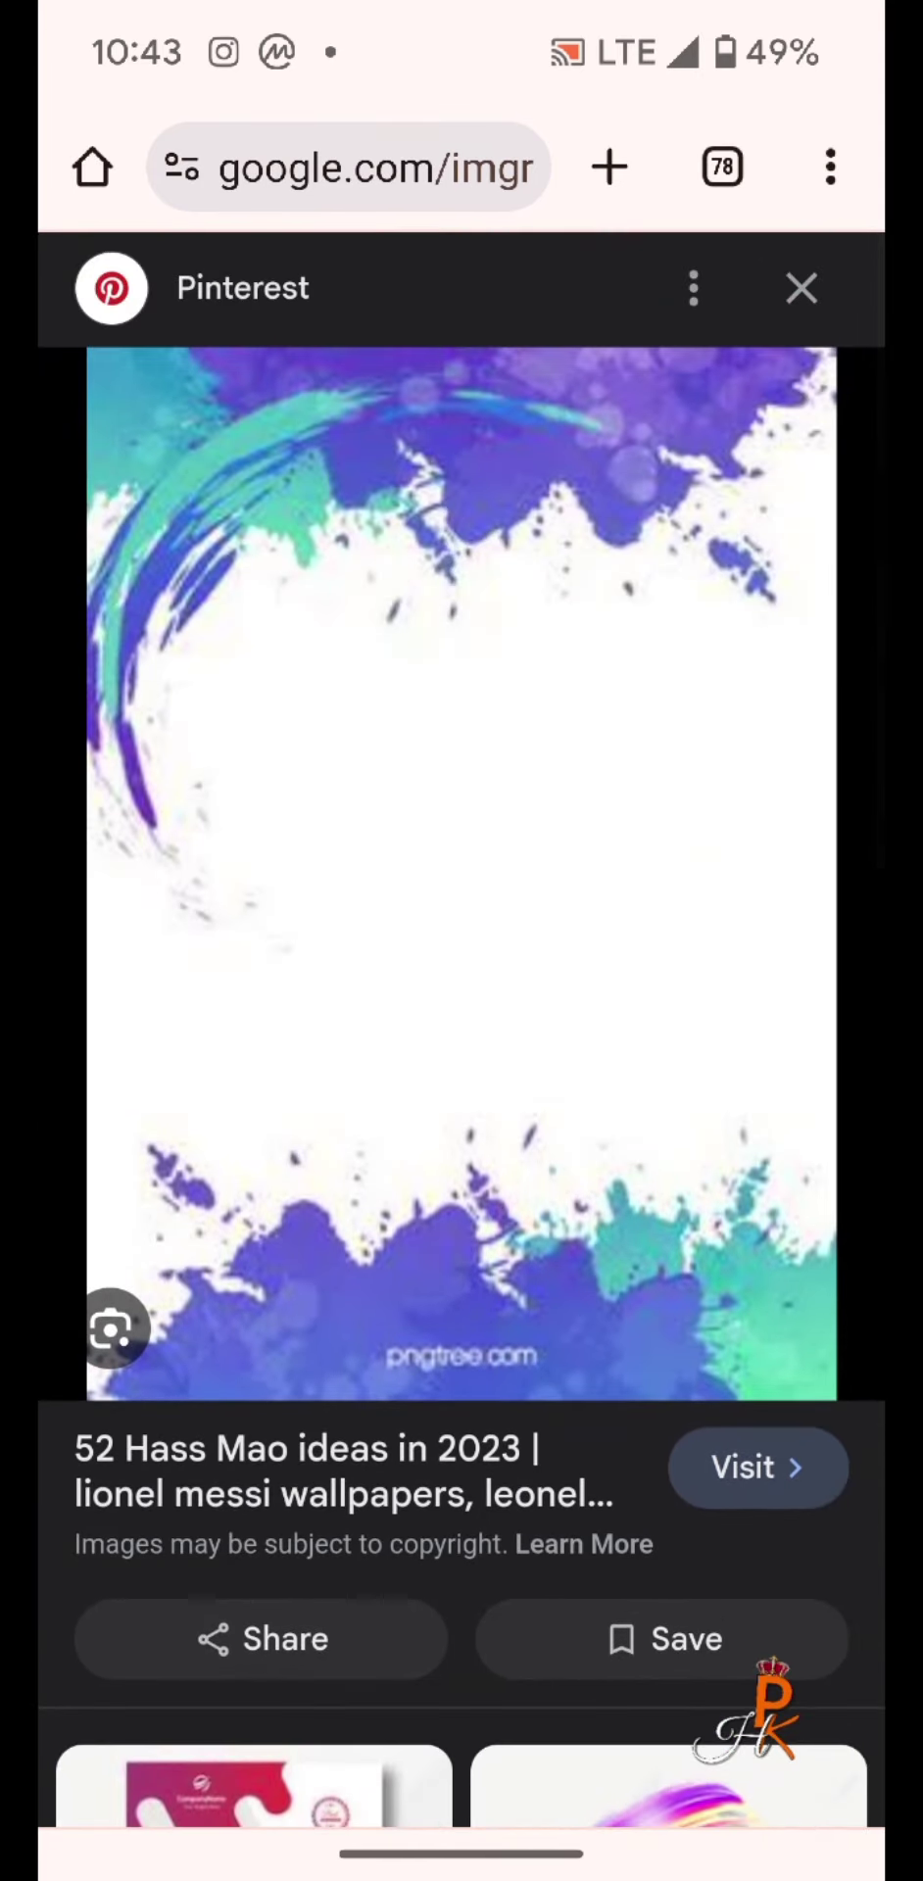
- Download the paint-splash image as images.jpeg, confirming the repeat download
right_click(462, 867)
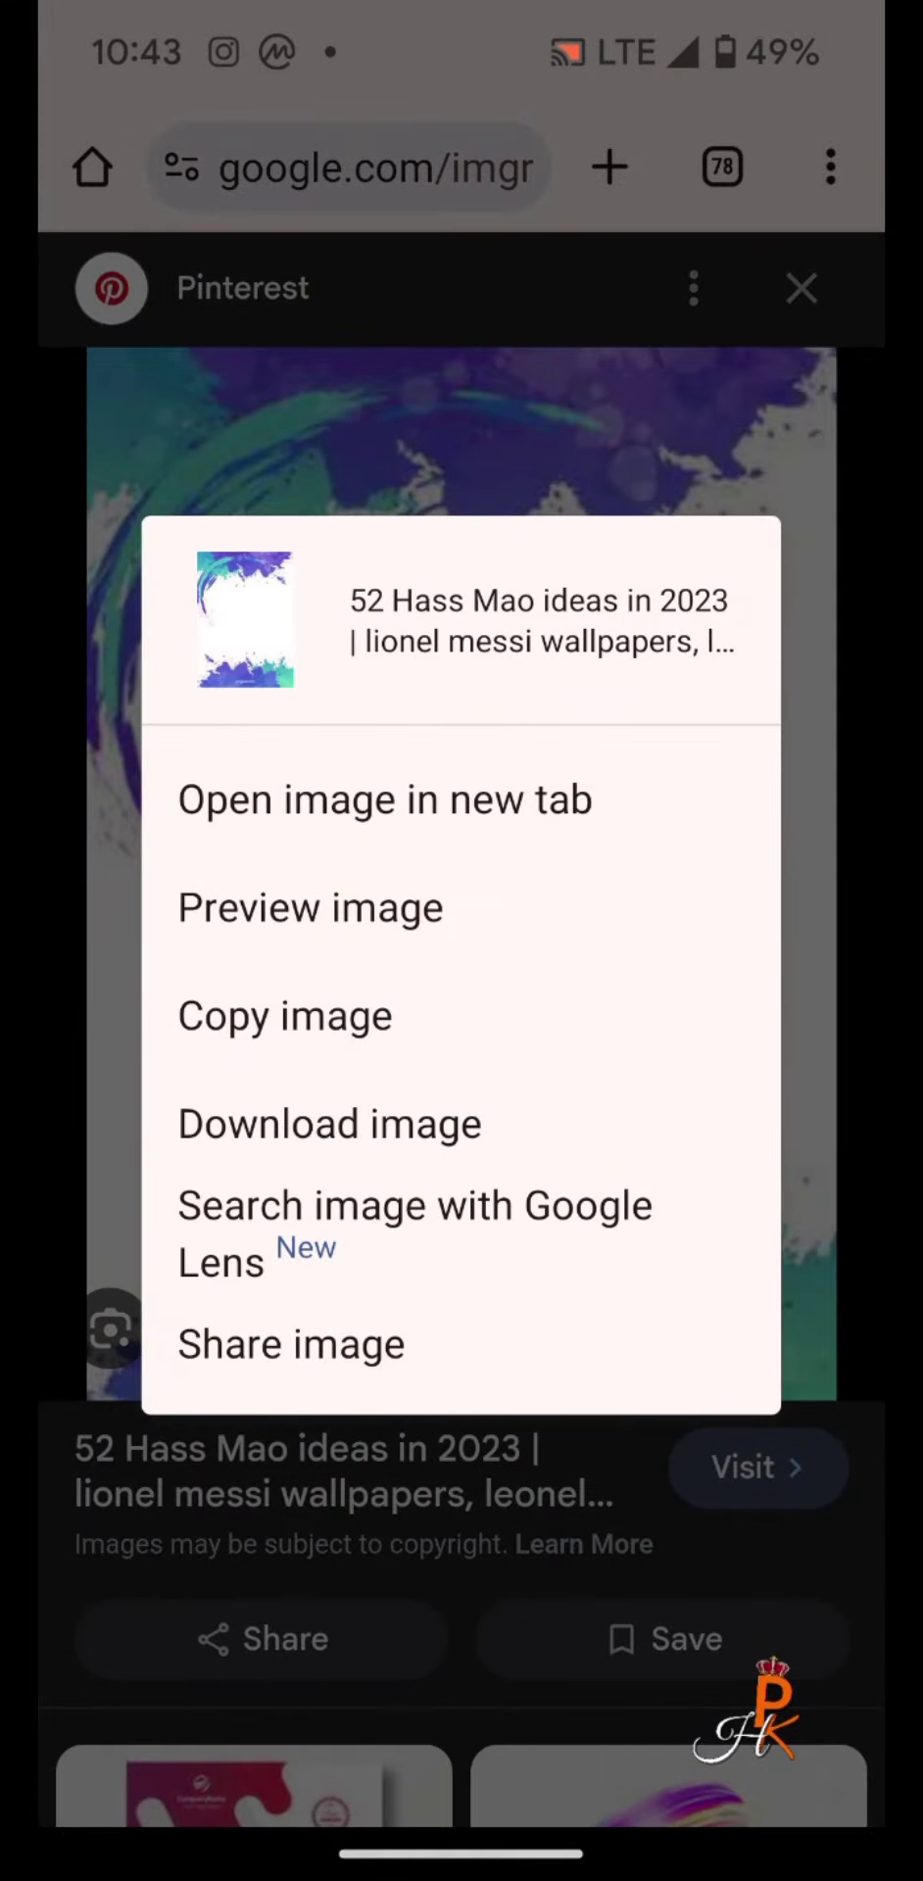
click(462, 1616)
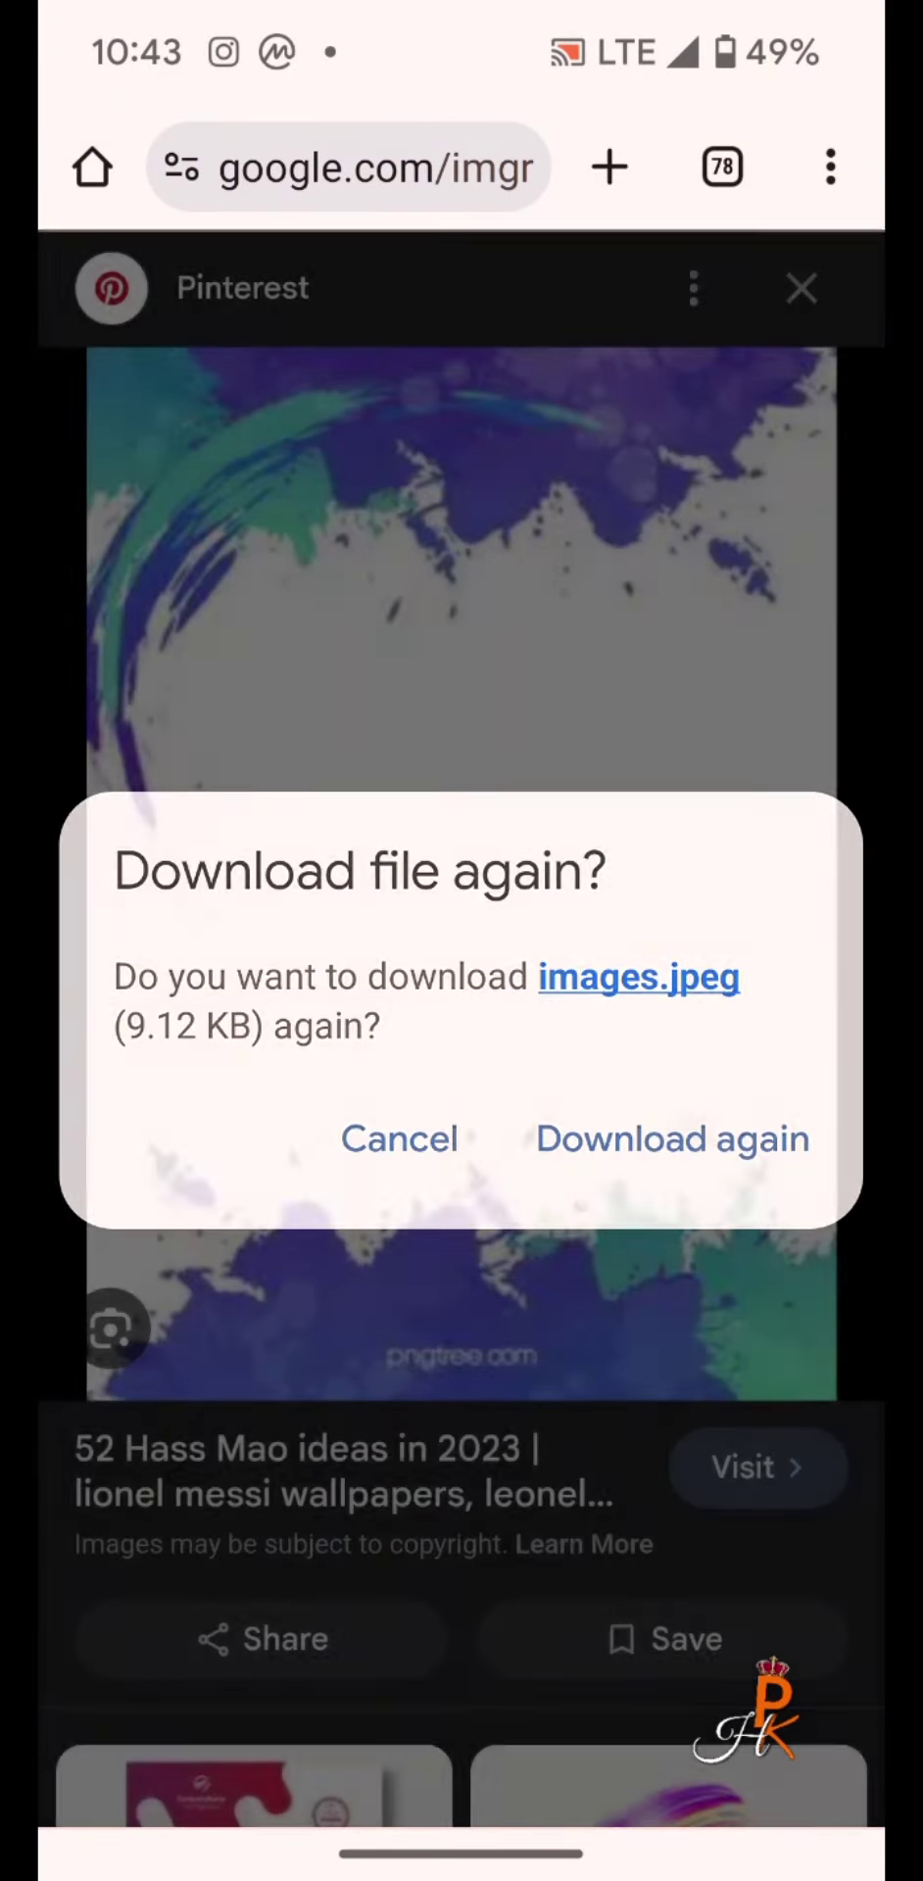
click(672, 1138)
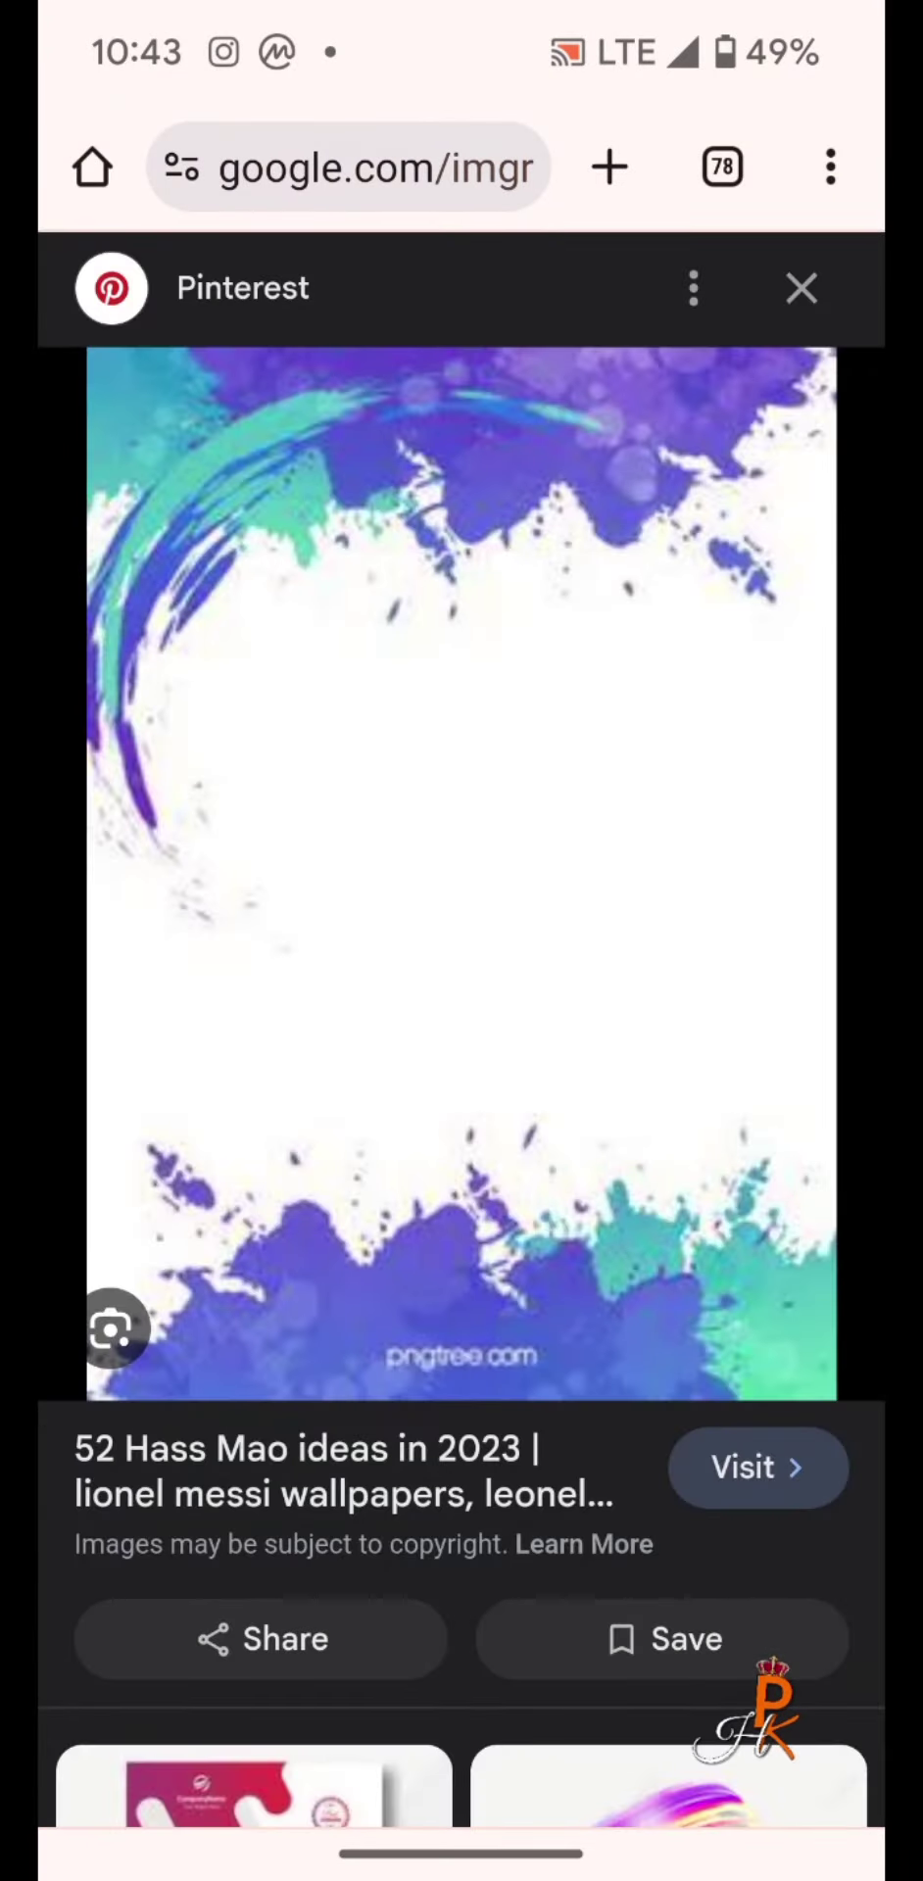
scroll(462, 1029, down, 5)
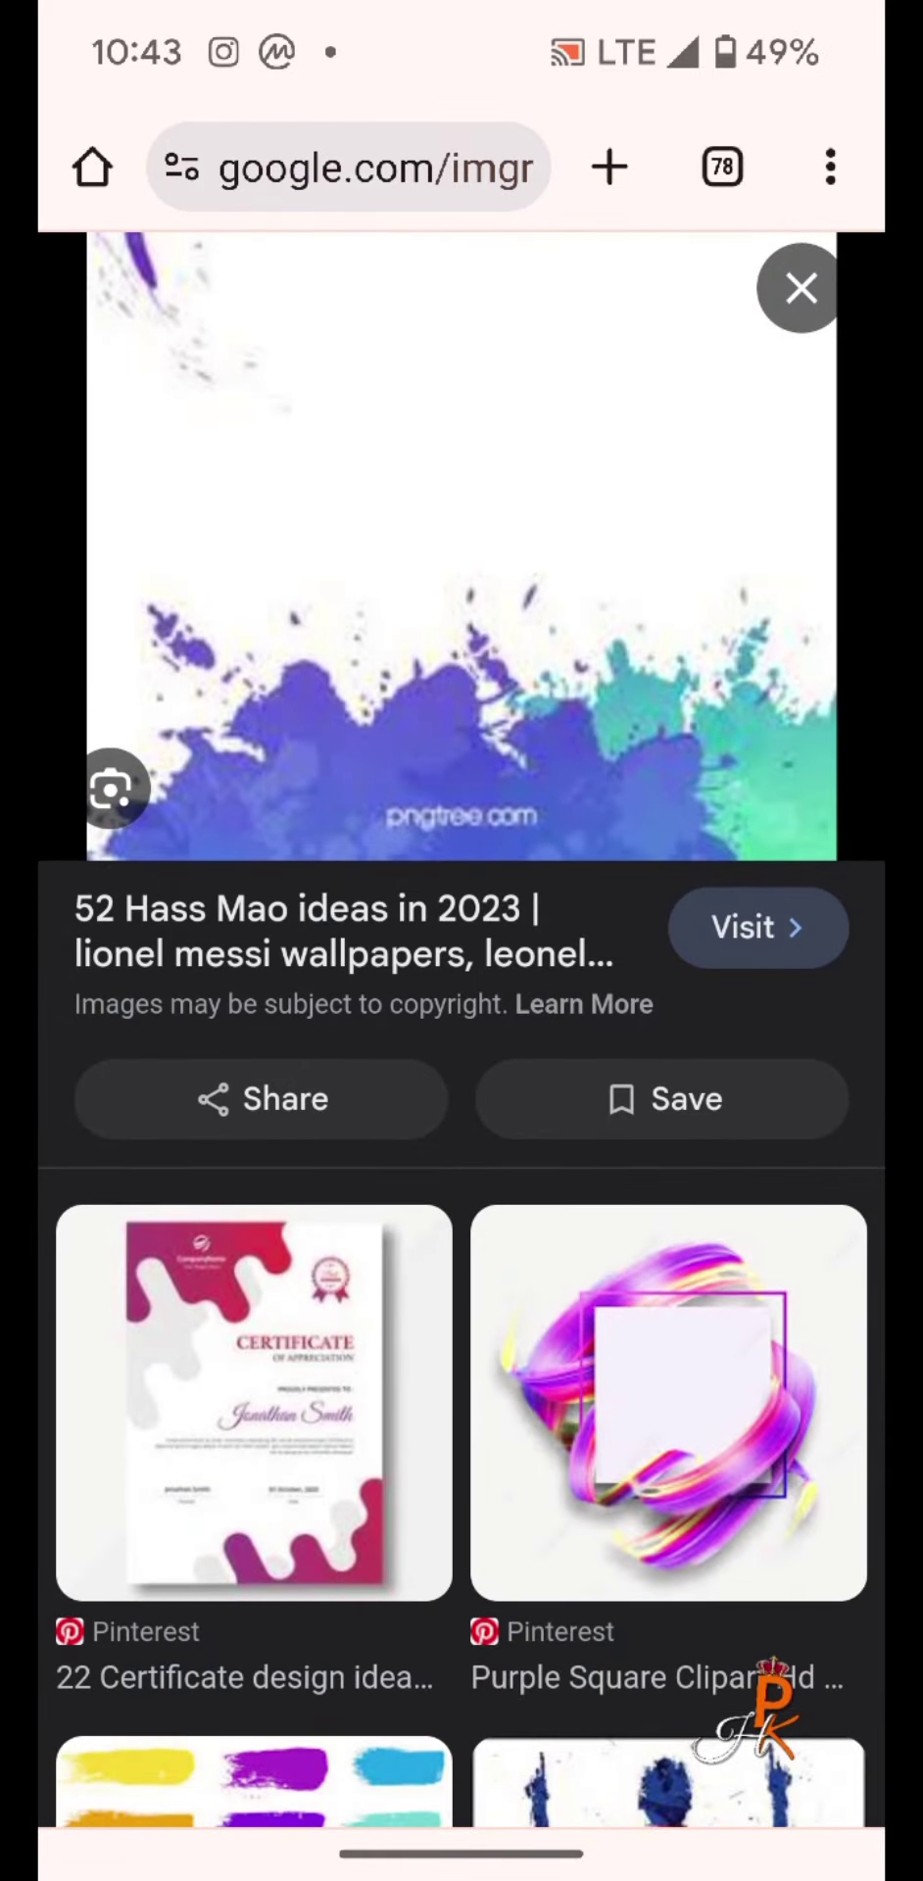